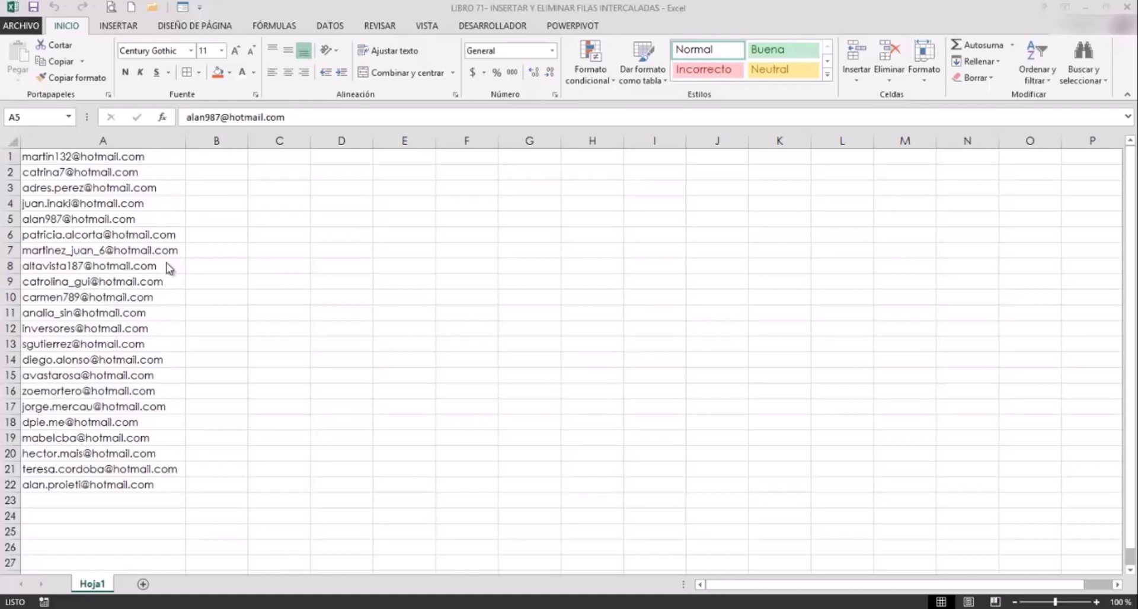
Enter 1 in B1 and fill it down column B through row 22
click(212, 155)
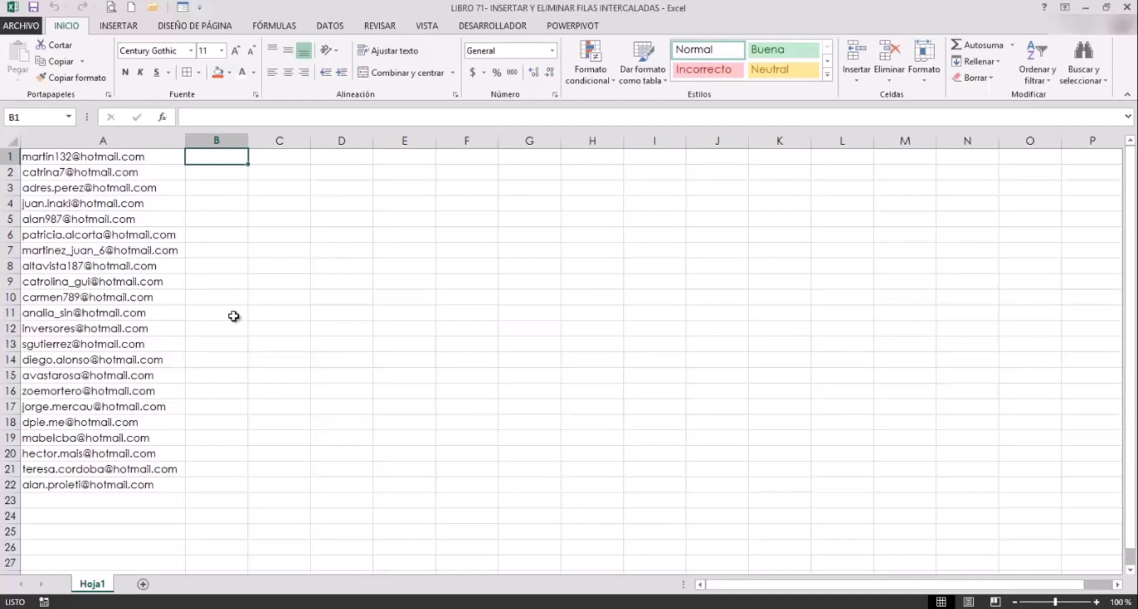
text(1)
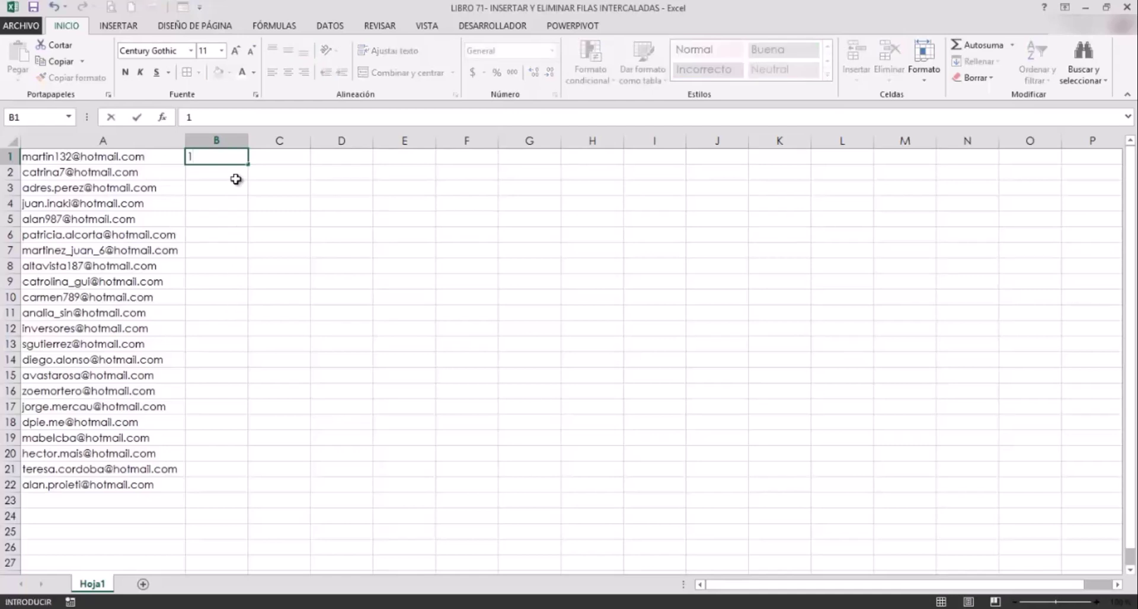
drag(249, 166, 244, 489)
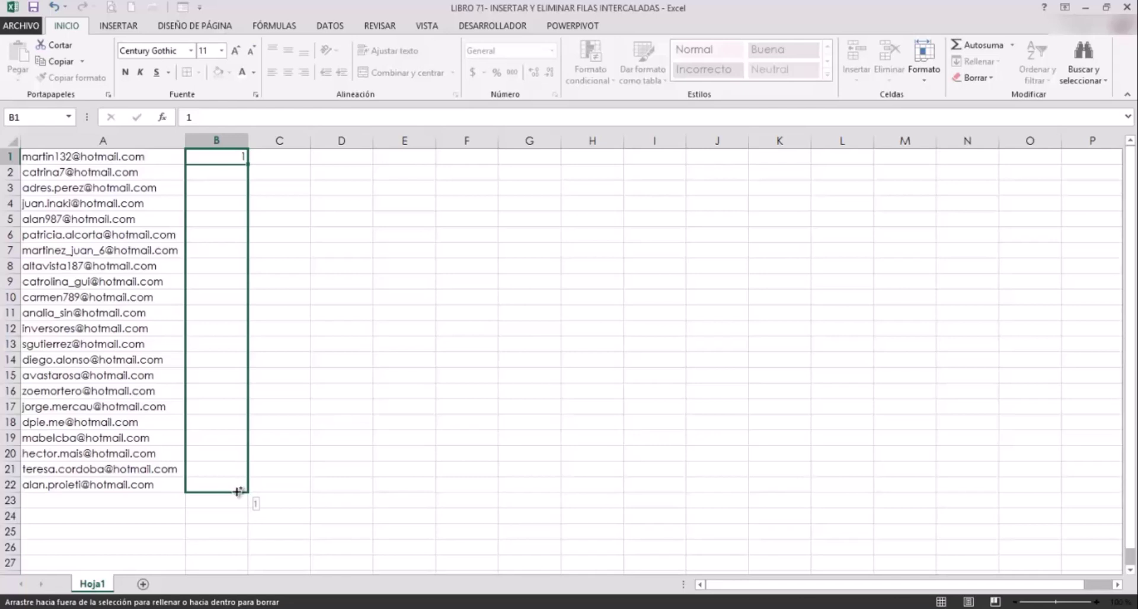
drag(237, 492, 239, 497)
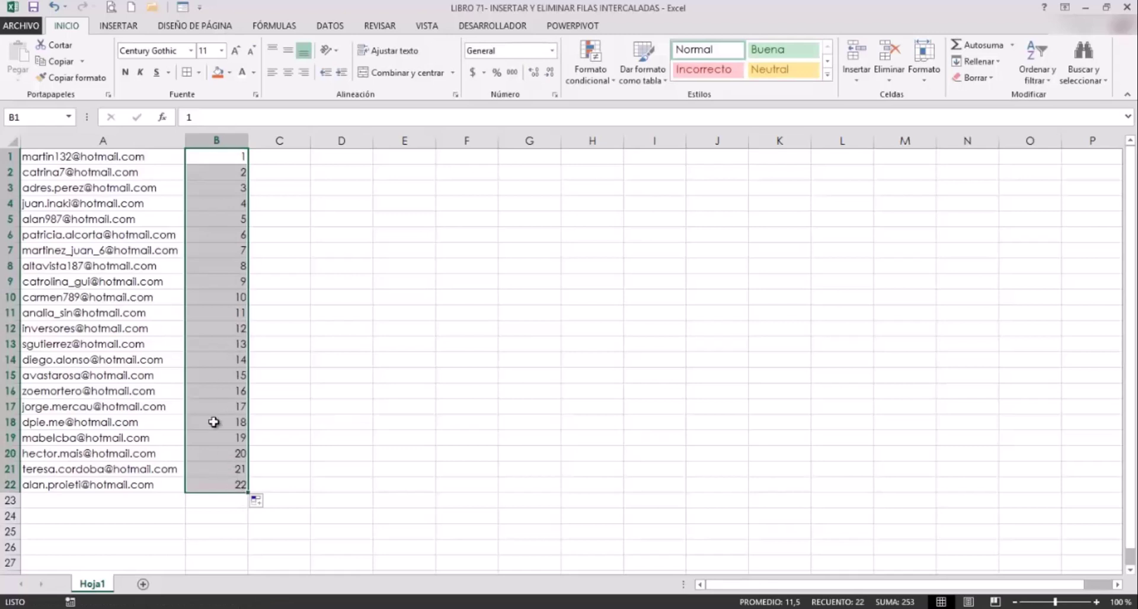
key(ctrl+z)
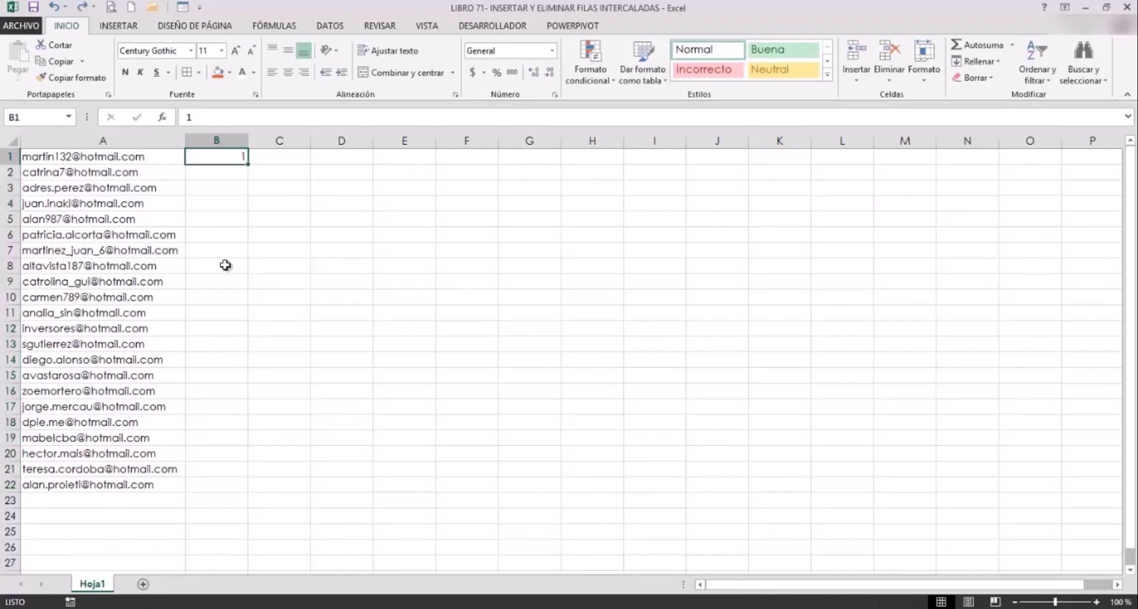
drag(247, 178, 249, 488)
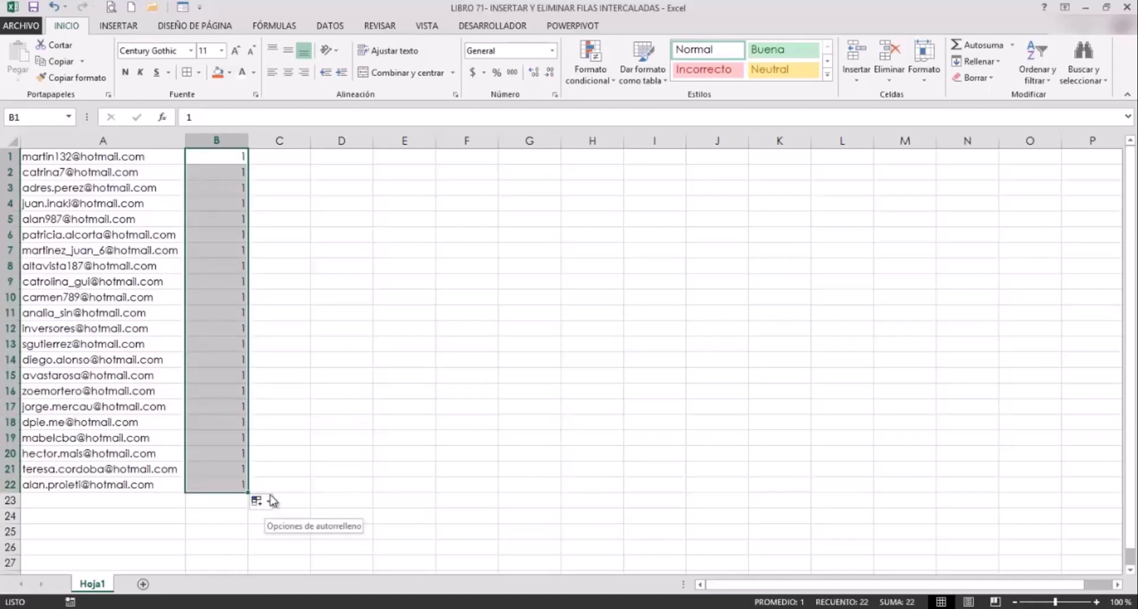
Turn the fill into the series 1–22 (Serie de relleno), then copy B1:B22 and paste it starting at B23
click(259, 502)
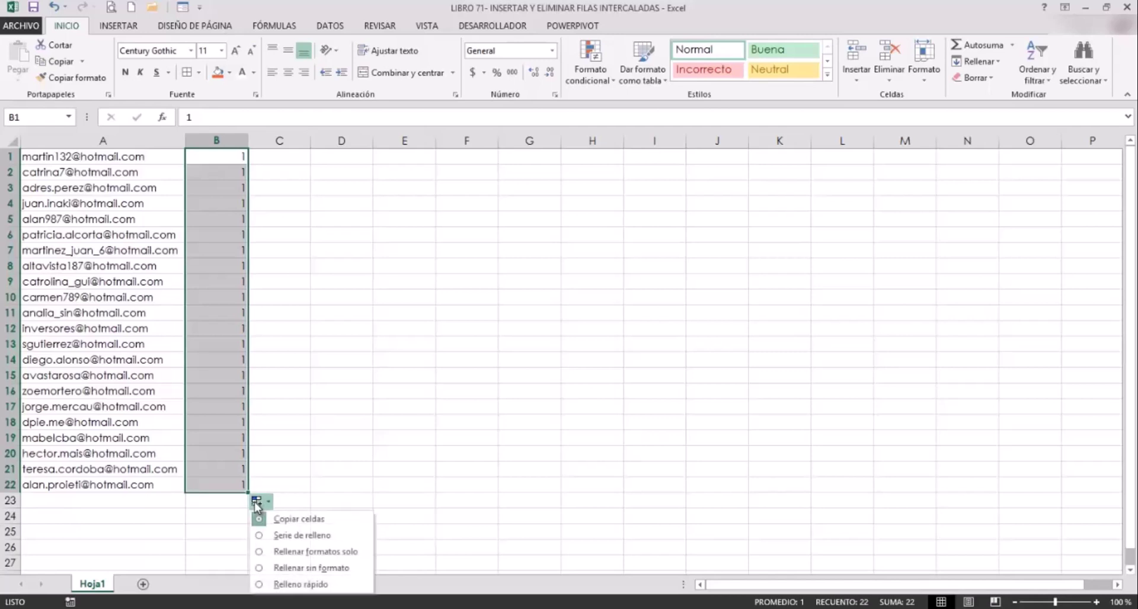
click(276, 534)
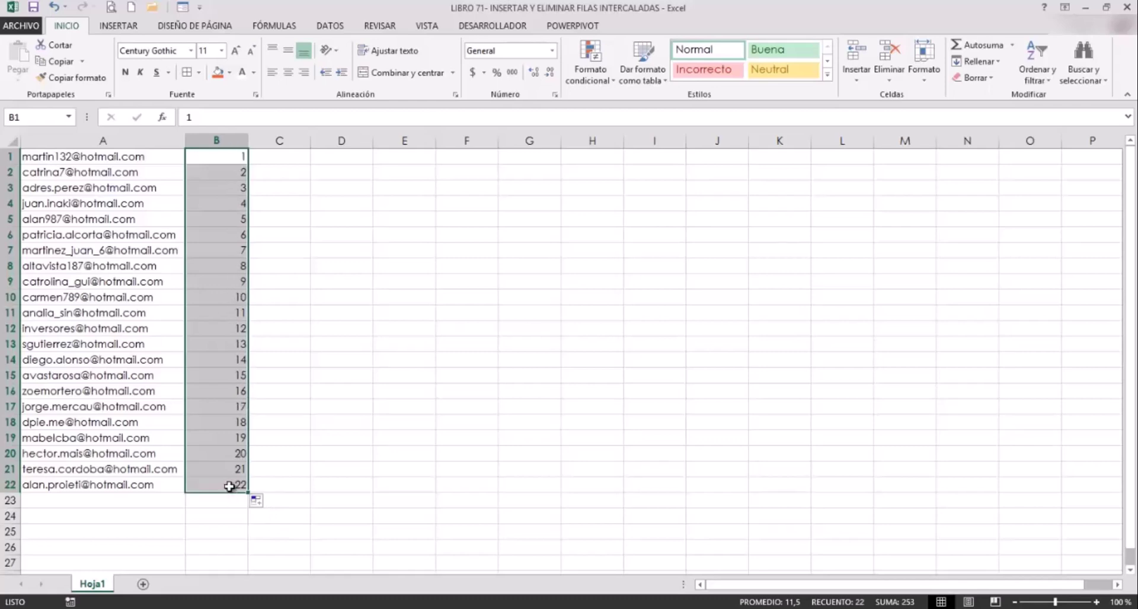
click(59, 61)
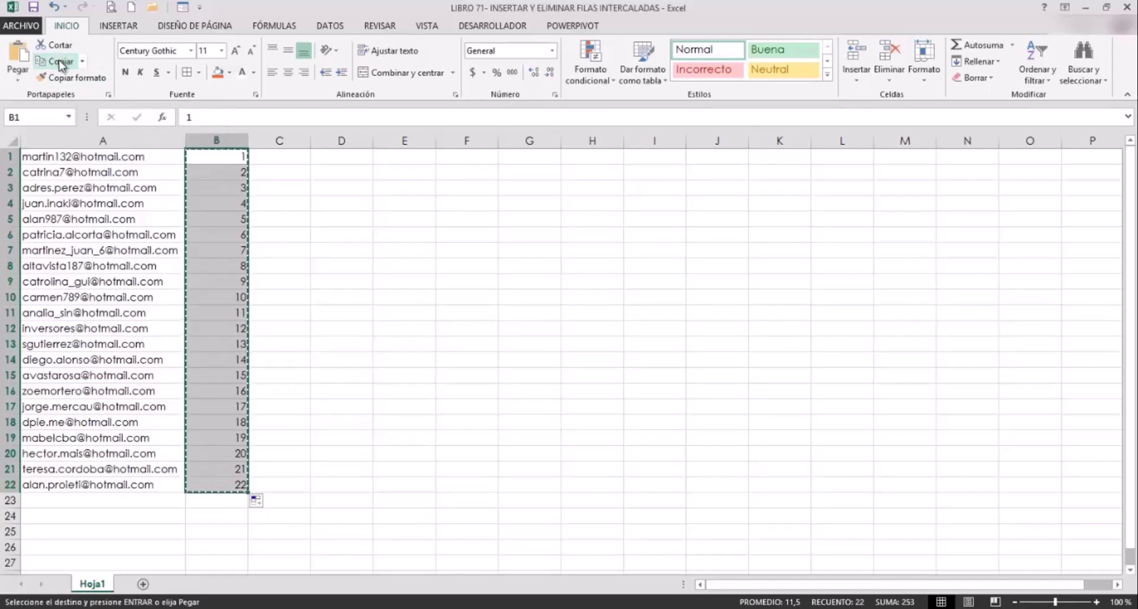
click(206, 498)
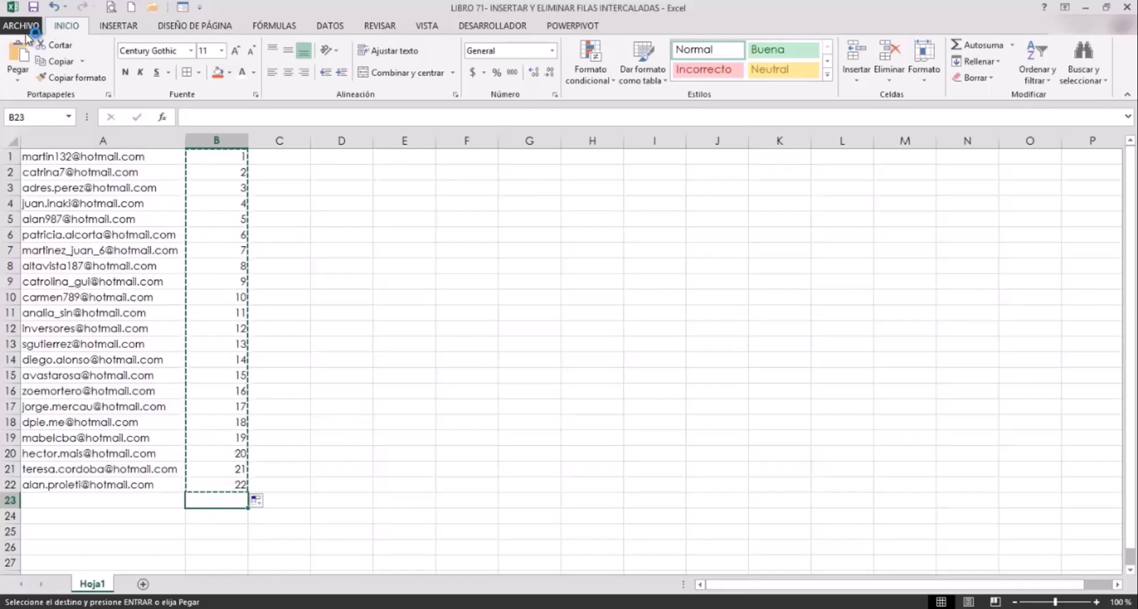
click(14, 57)
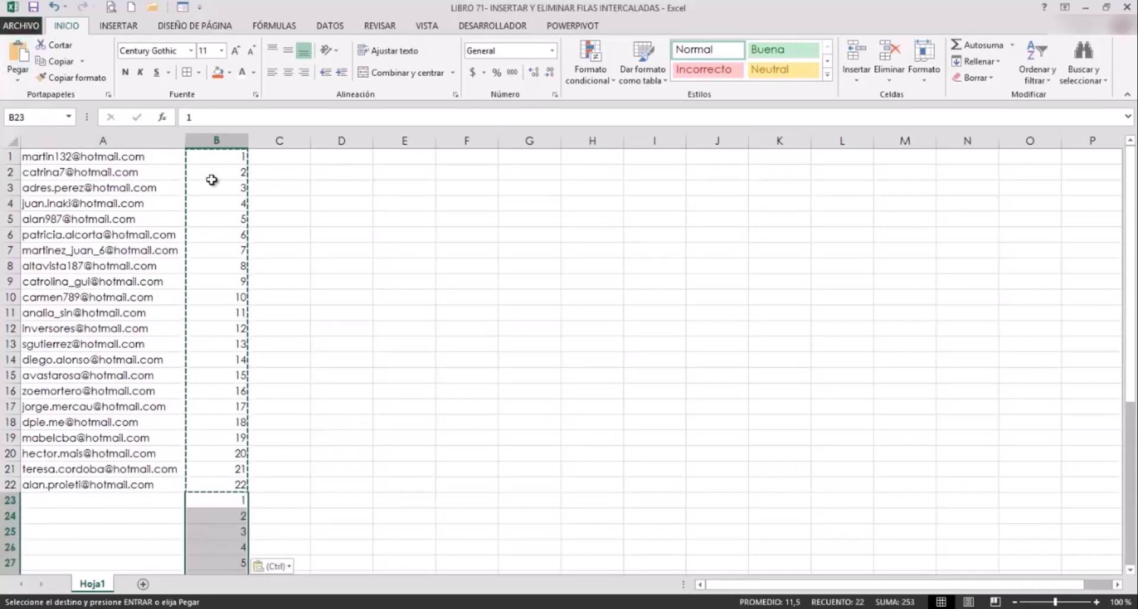
key(Escape)
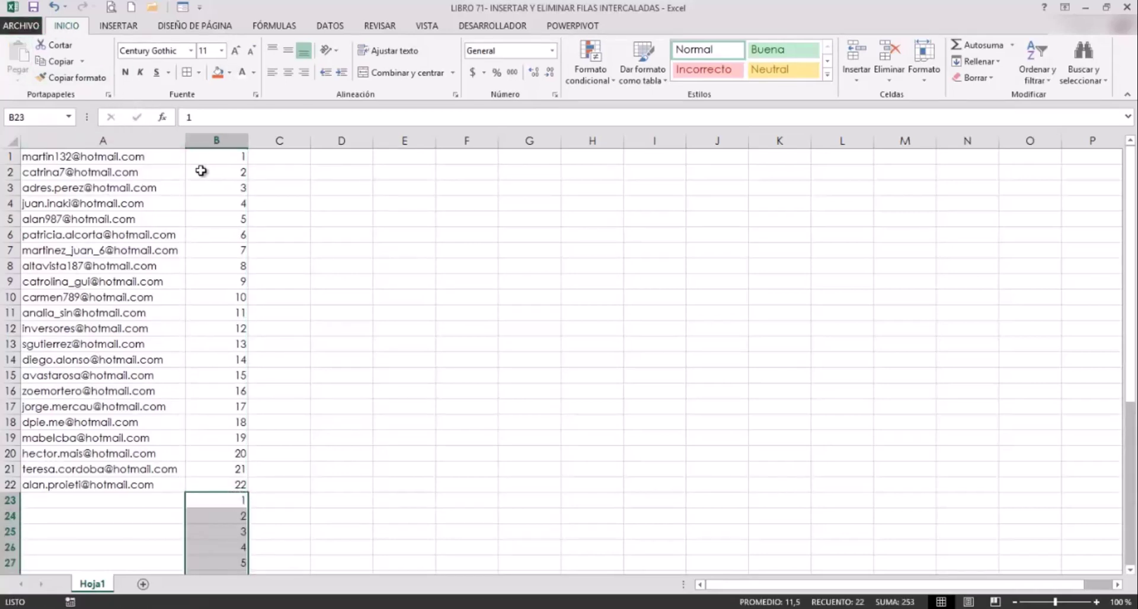
click(204, 153)
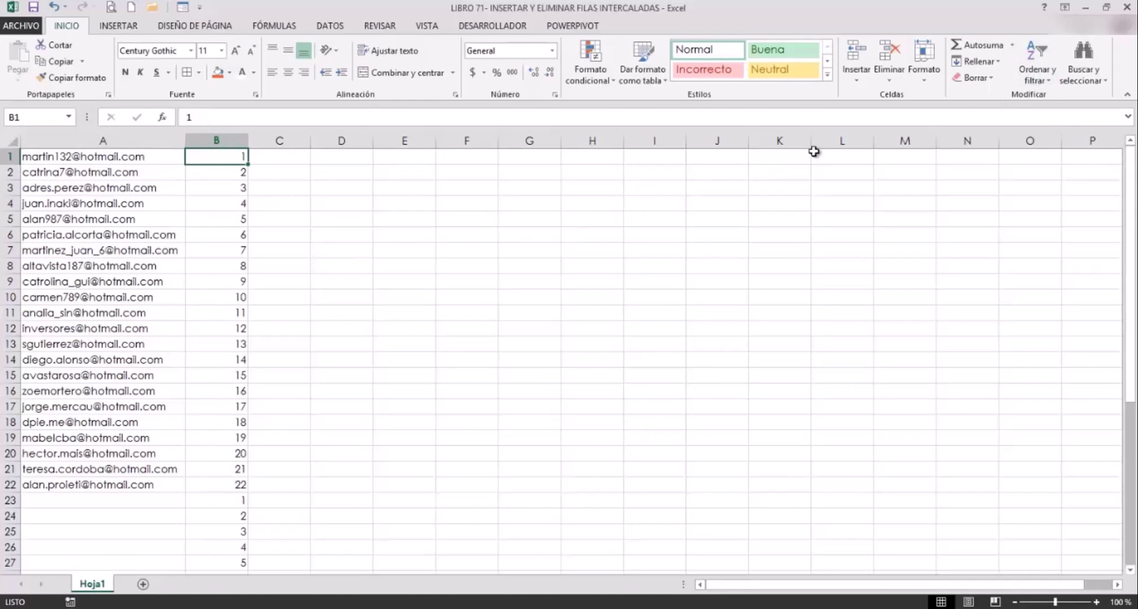
click(1041, 57)
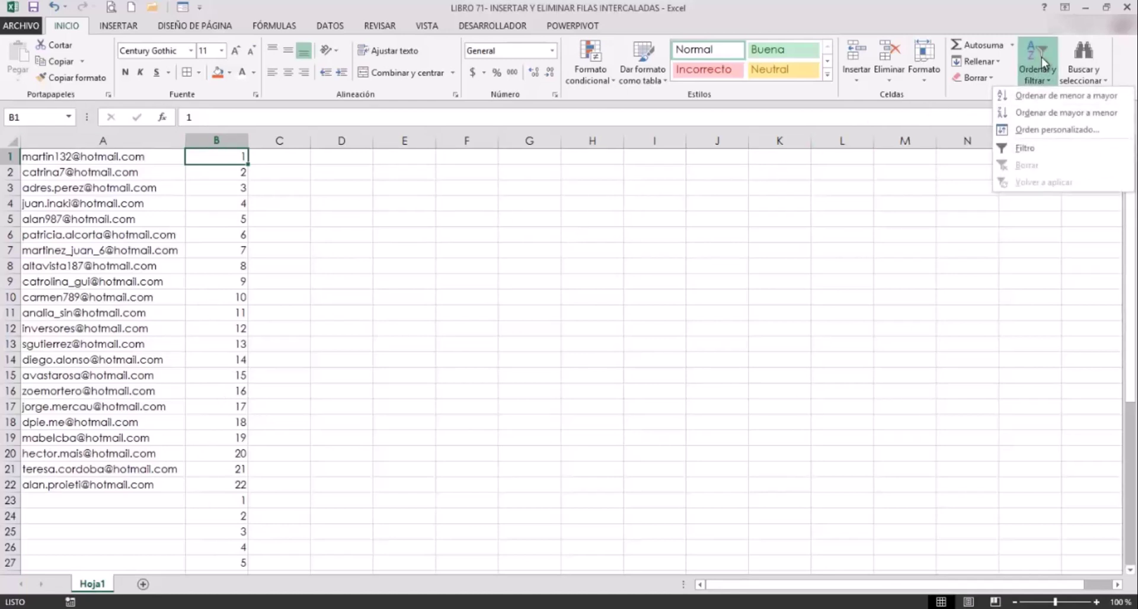
click(1018, 96)
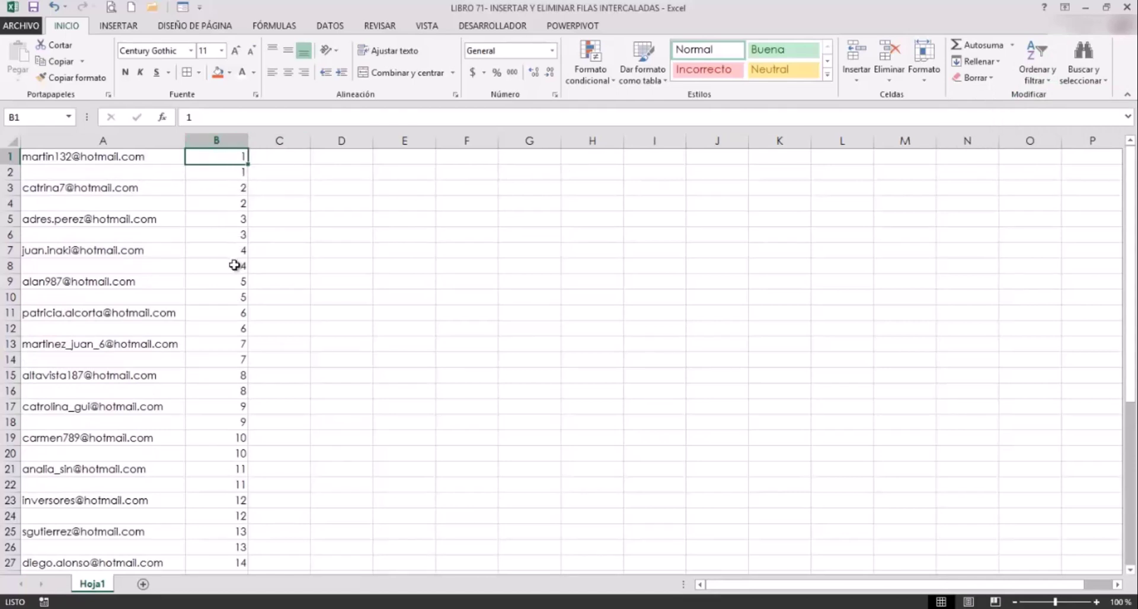
click(31, 234)
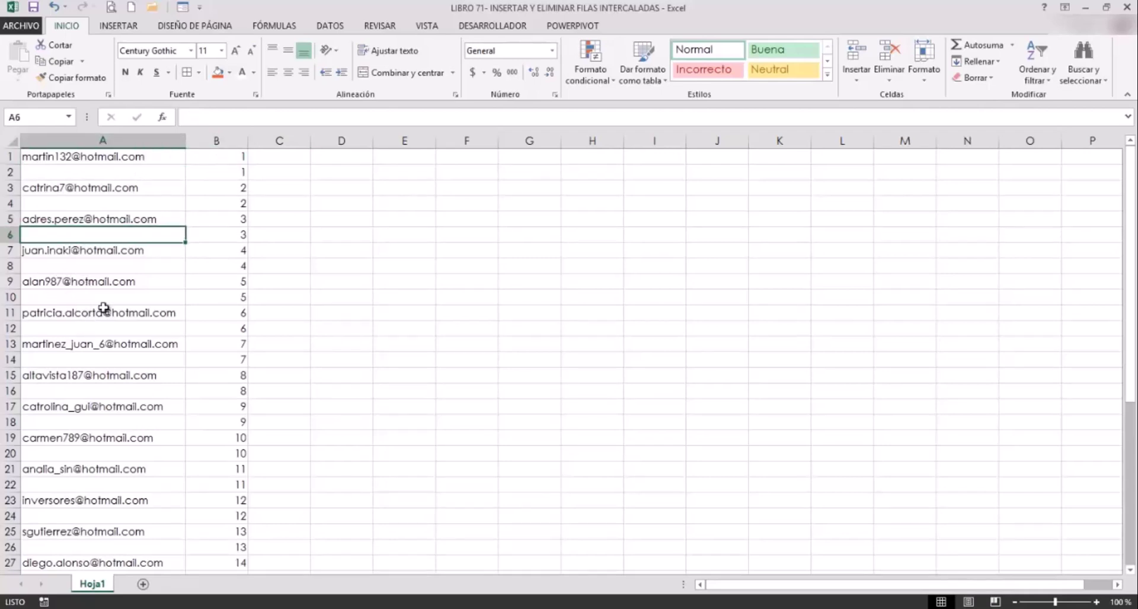
Redo the ascending sort on column B to interleave blank rows, then delete column B
key(ctrl+z)
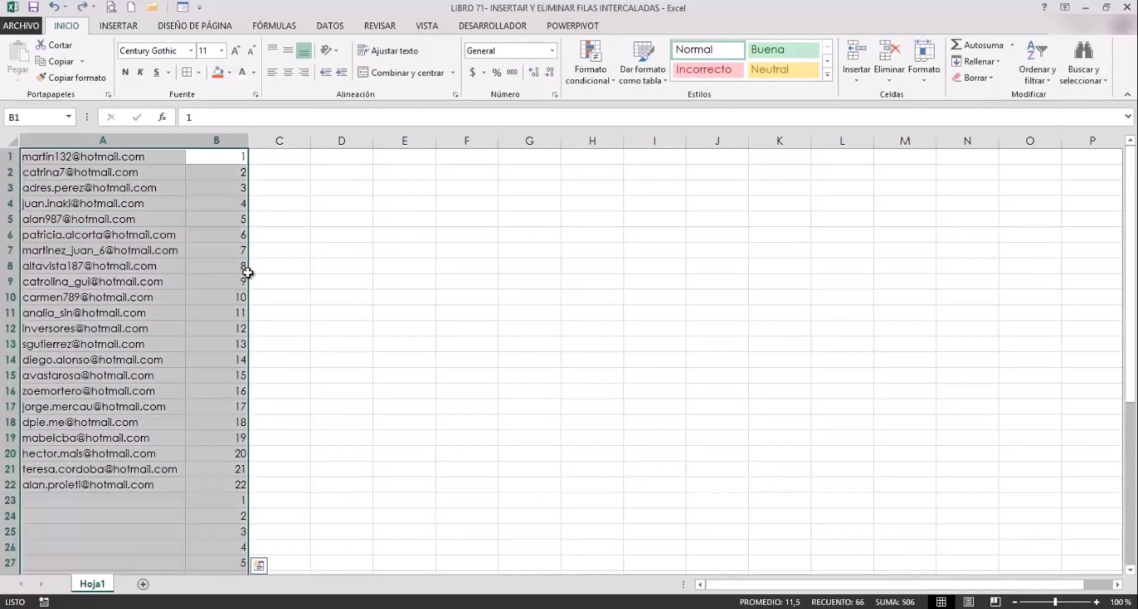
click(237, 234)
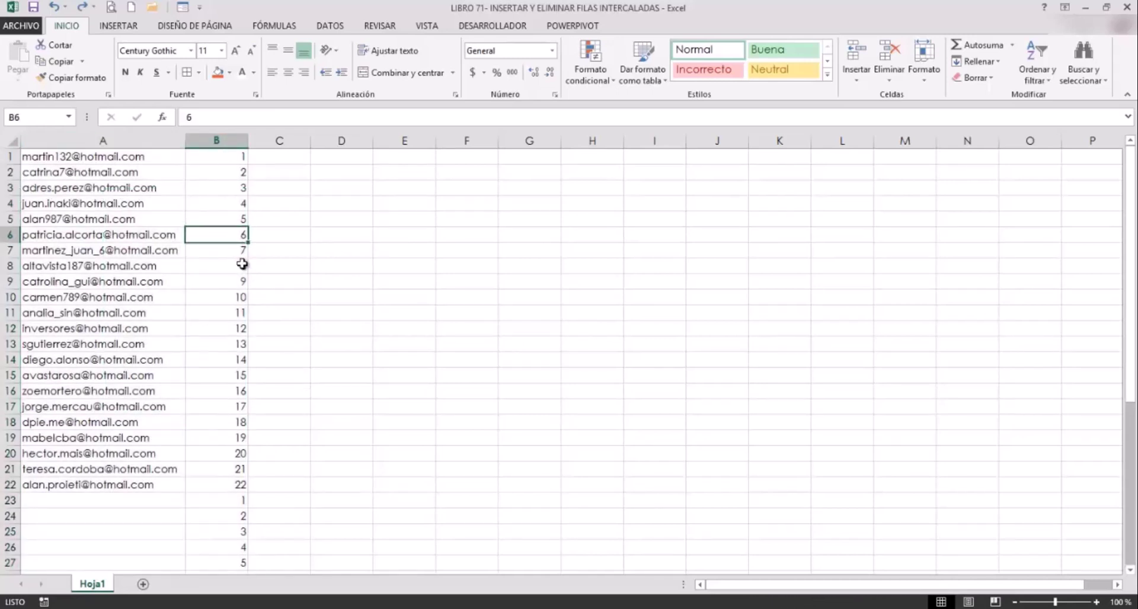
click(225, 142)
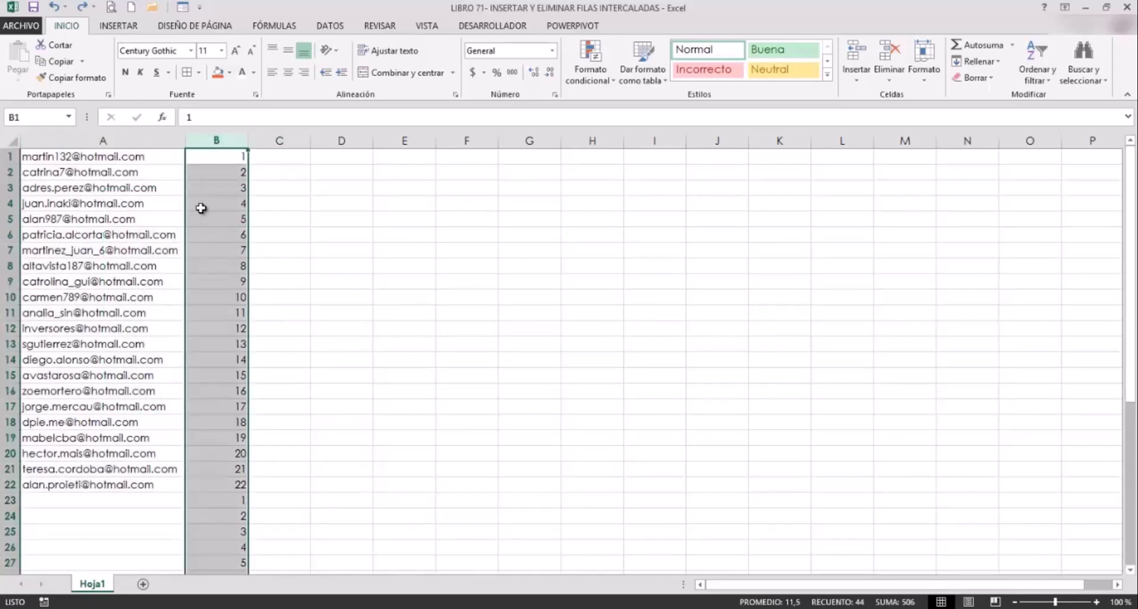
click(203, 207)
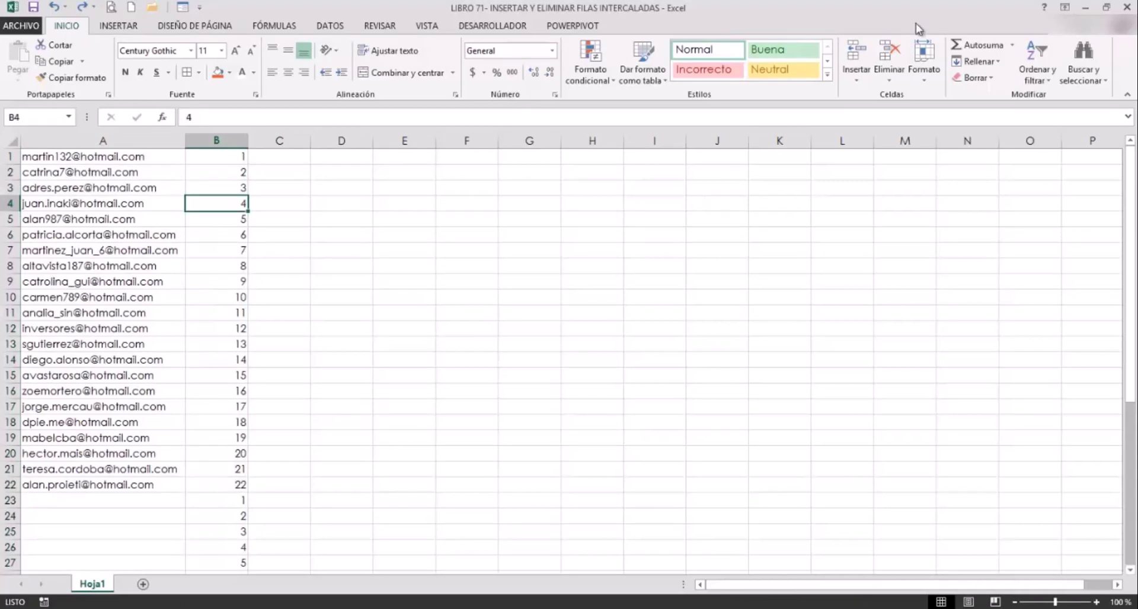
click(1034, 57)
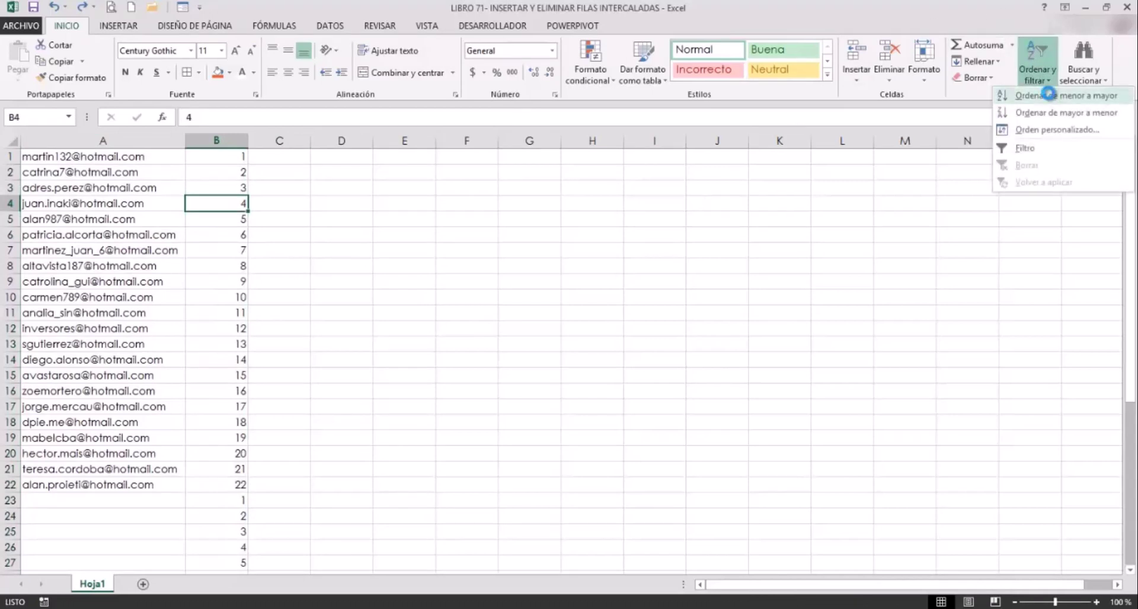
click(1036, 96)
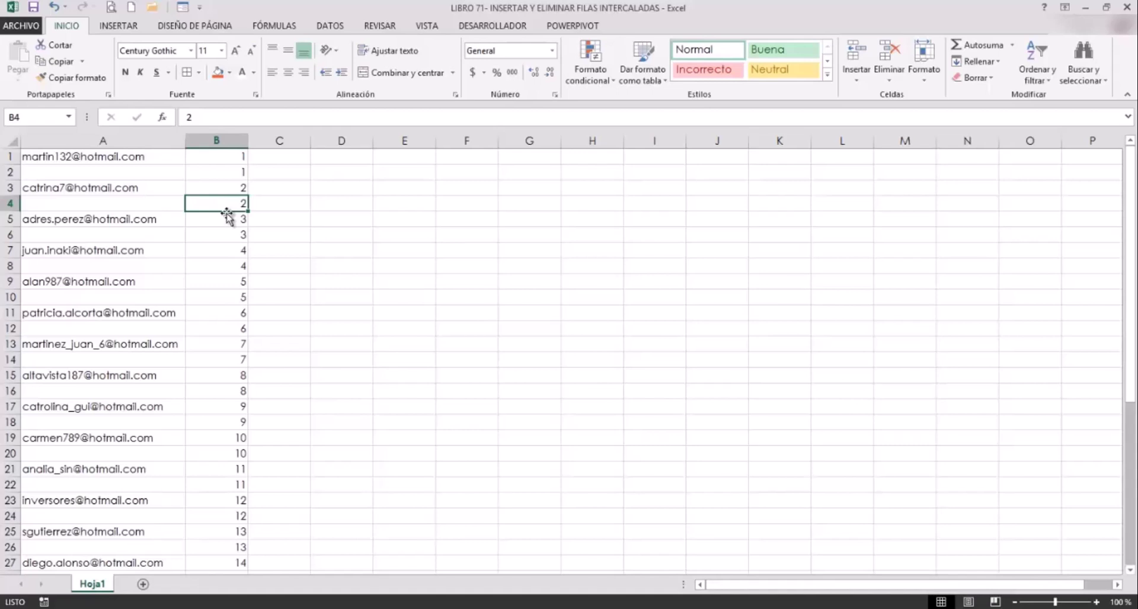
right_click(215, 142)
click(254, 260)
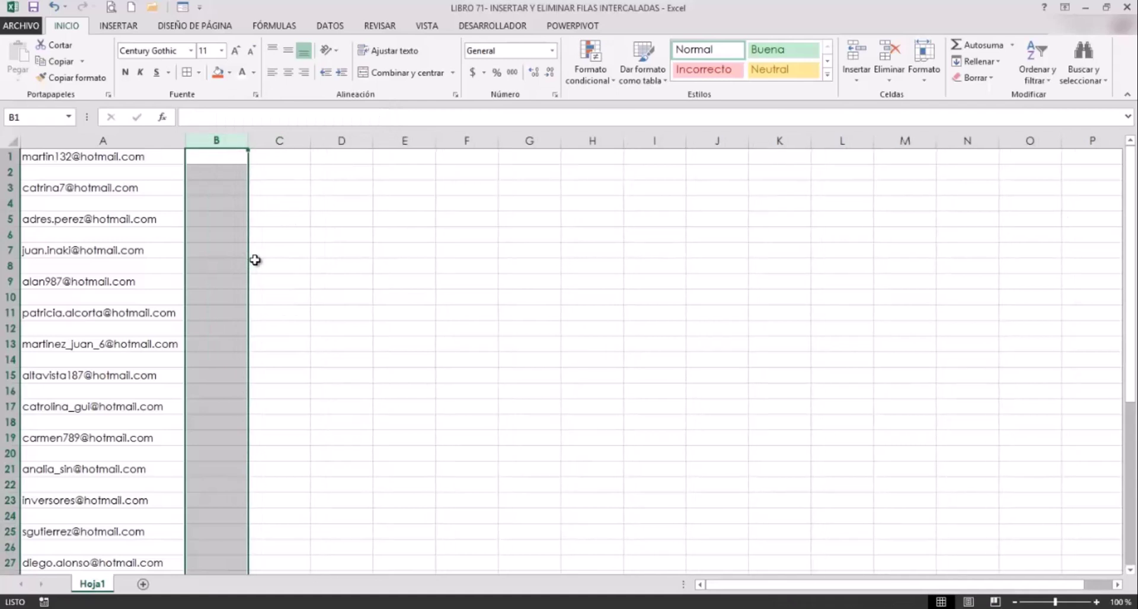
Clear the previous selection and select all of column A with the 22 emails
click(93, 205)
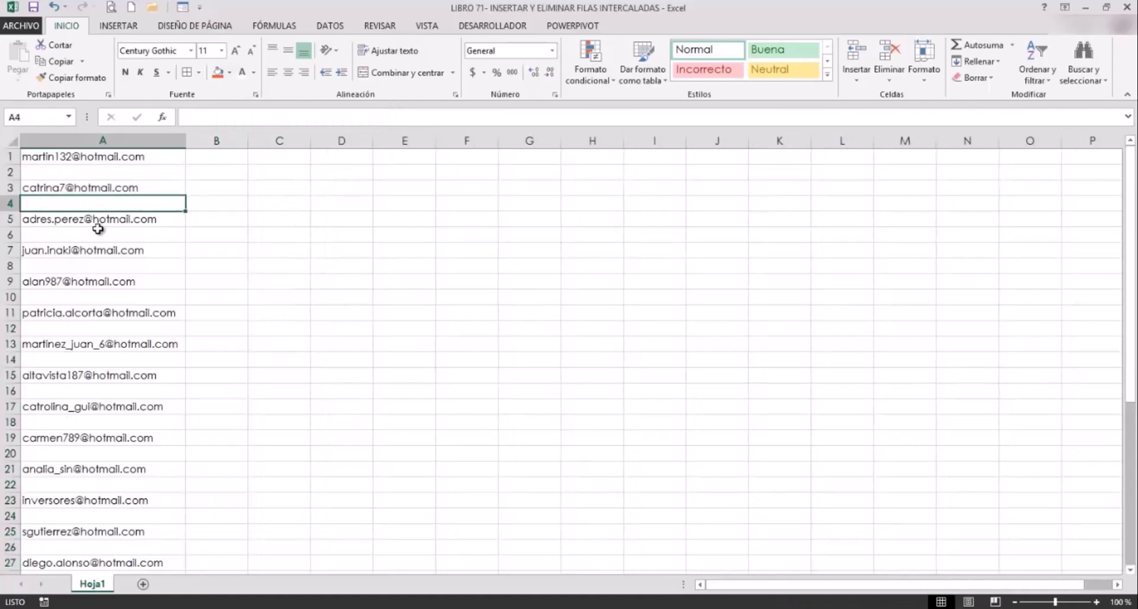
click(97, 238)
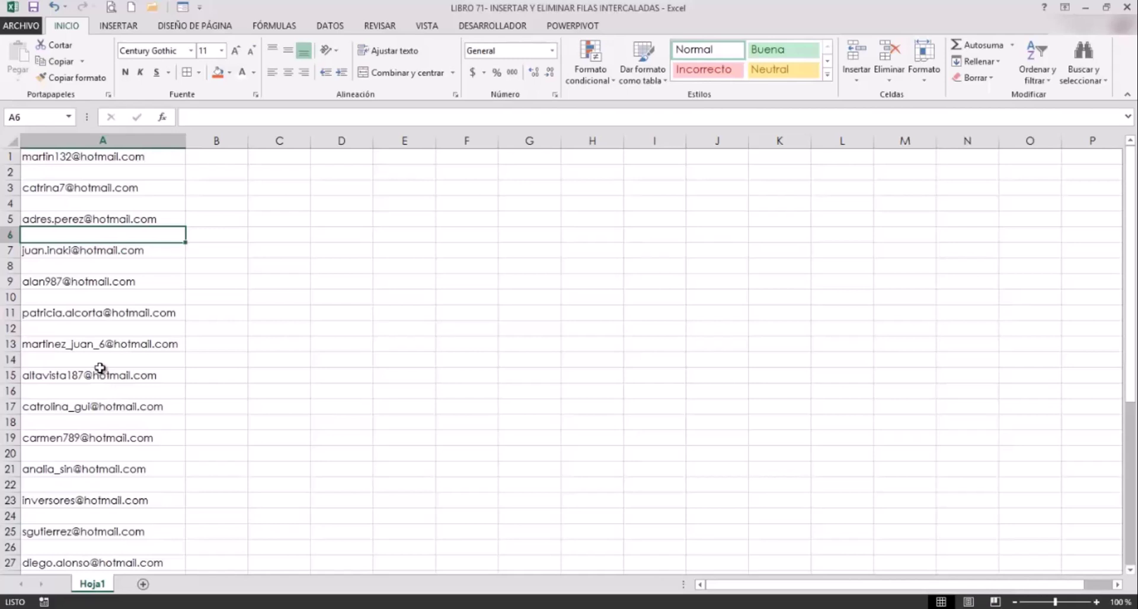
click(104, 139)
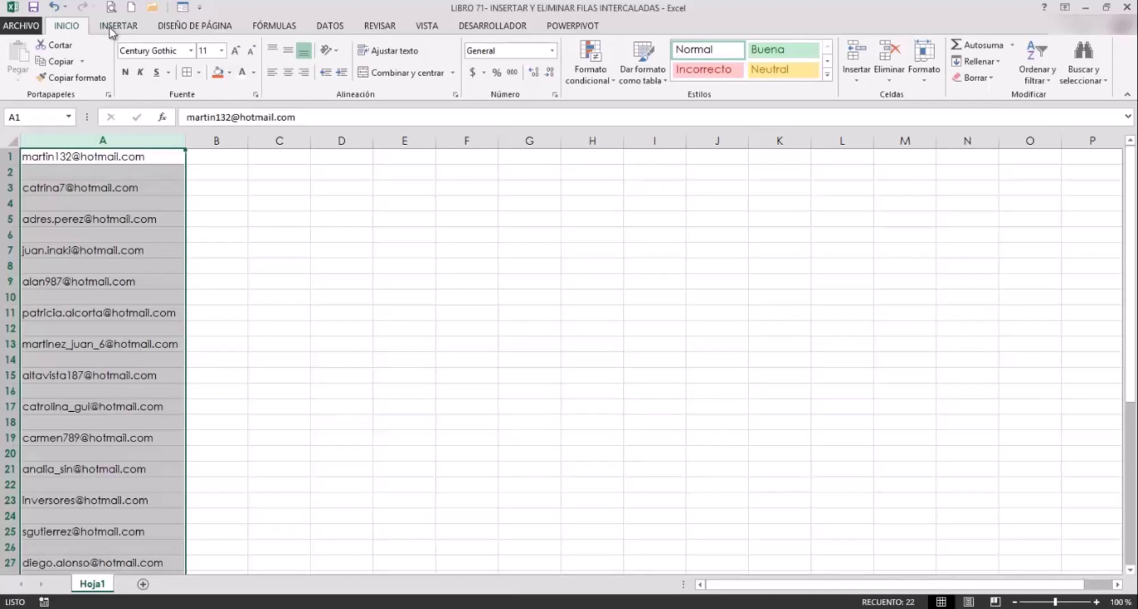
click(1092, 68)
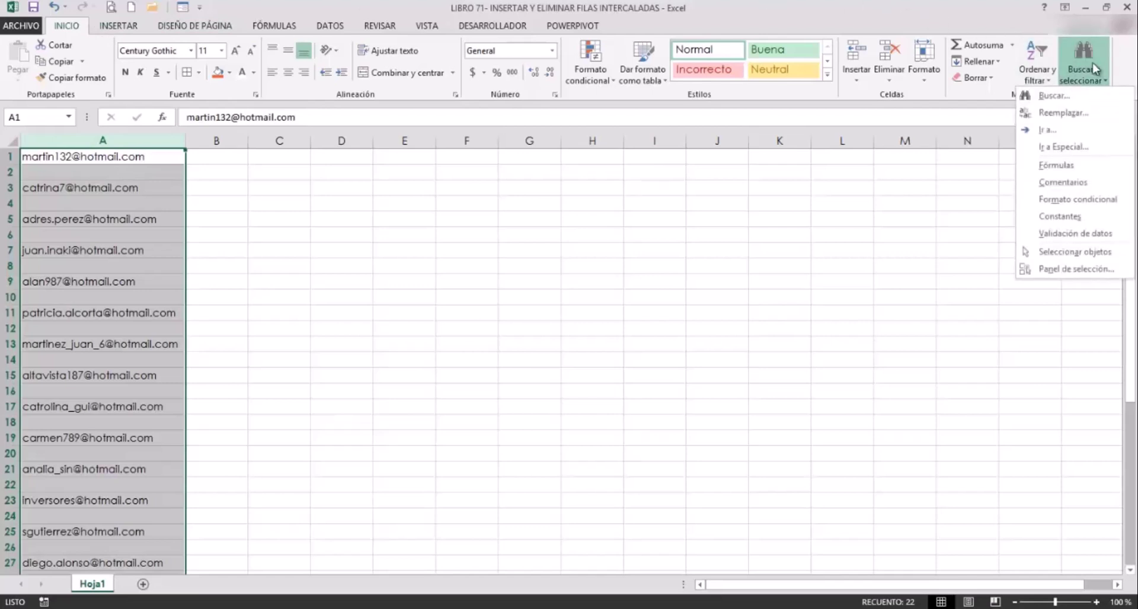
click(1069, 149)
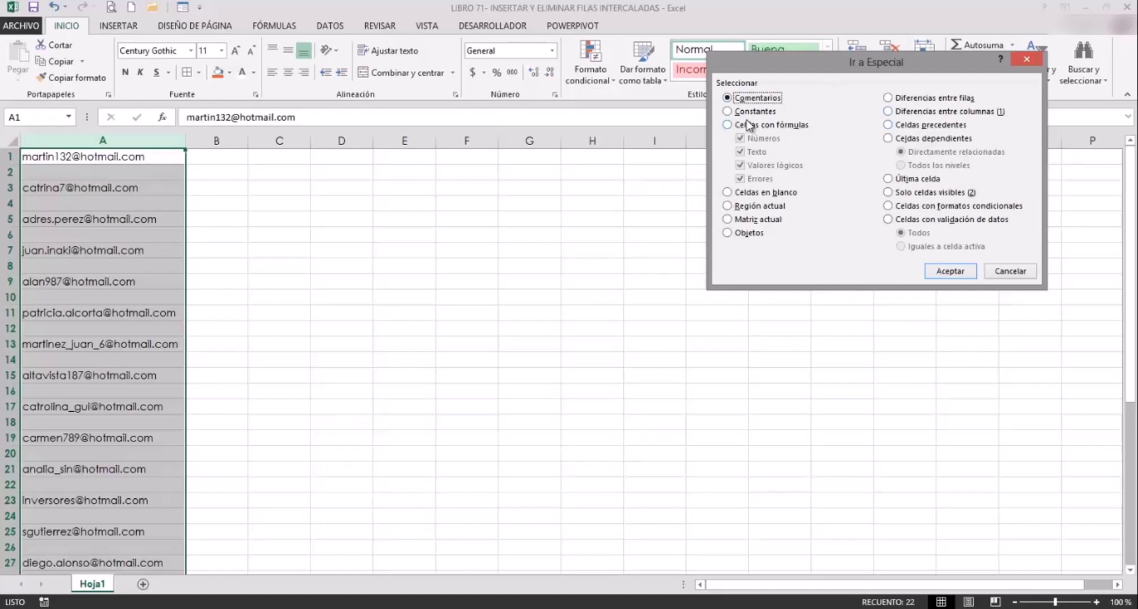
click(728, 111)
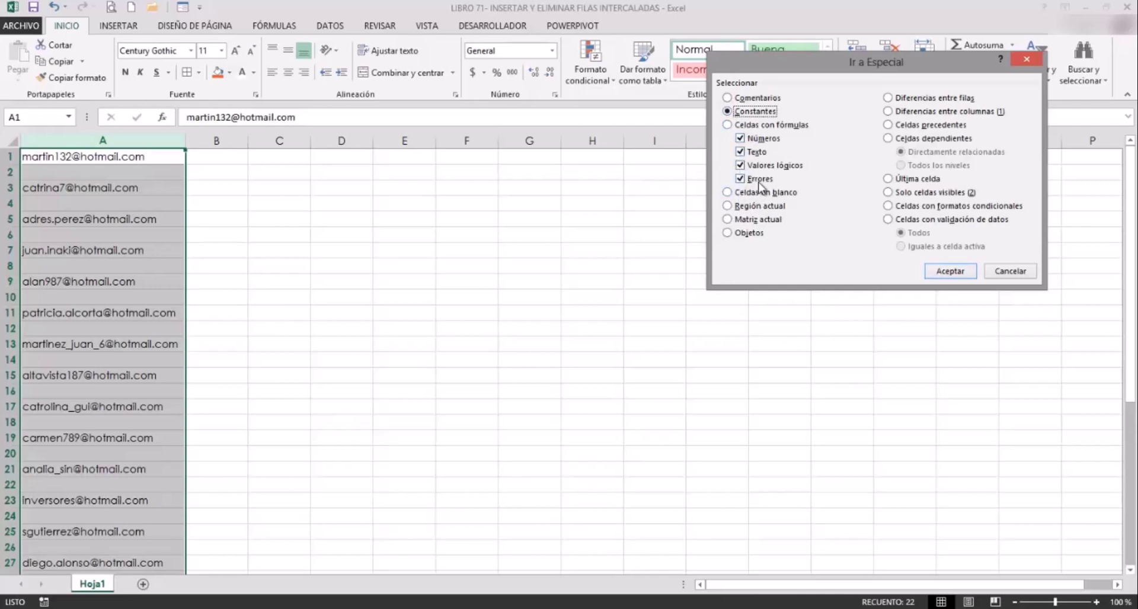
click(741, 138)
click(741, 165)
click(741, 179)
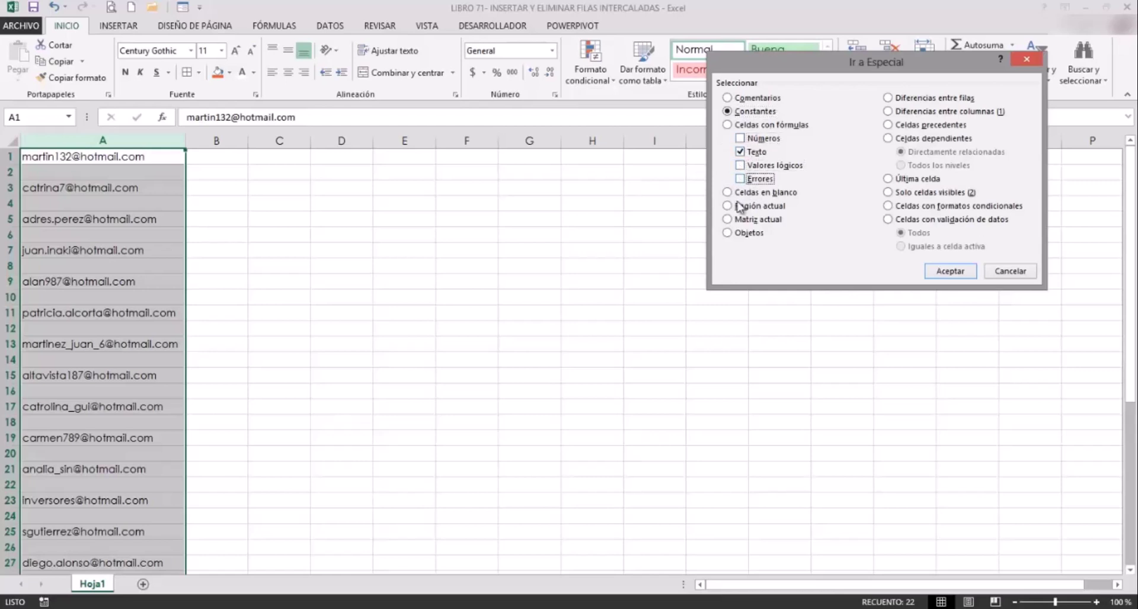
click(952, 273)
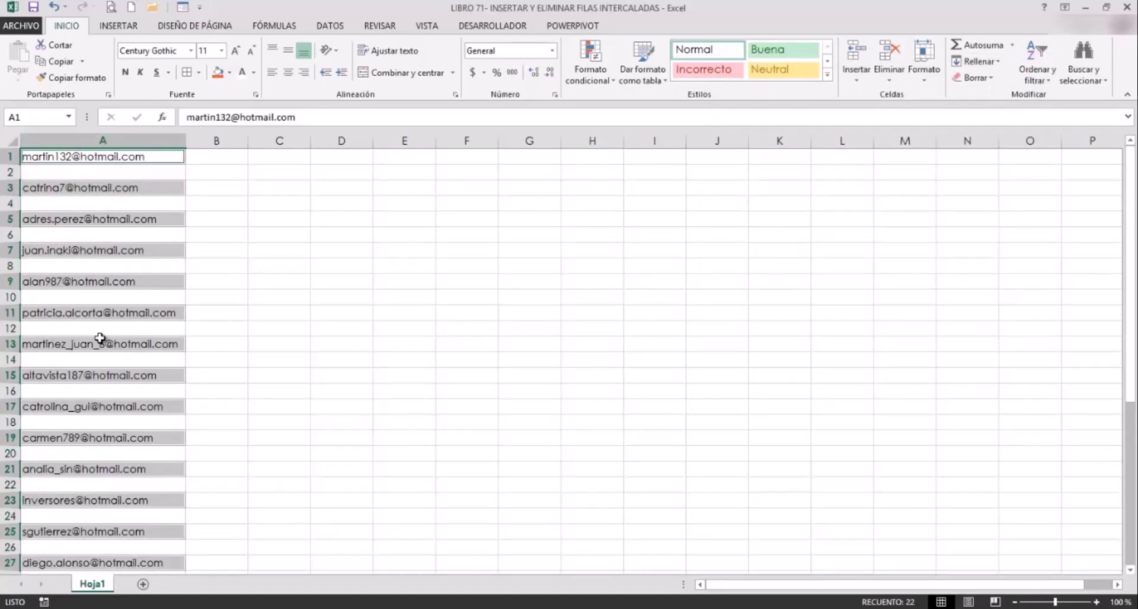
click(1031, 65)
click(1083, 65)
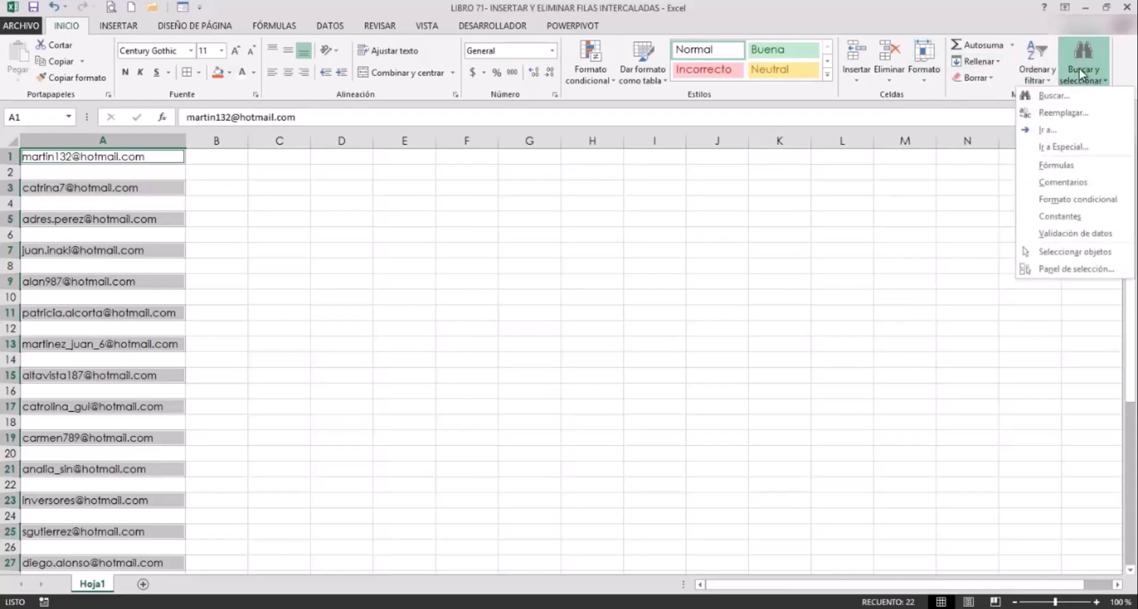
click(1054, 147)
click(731, 113)
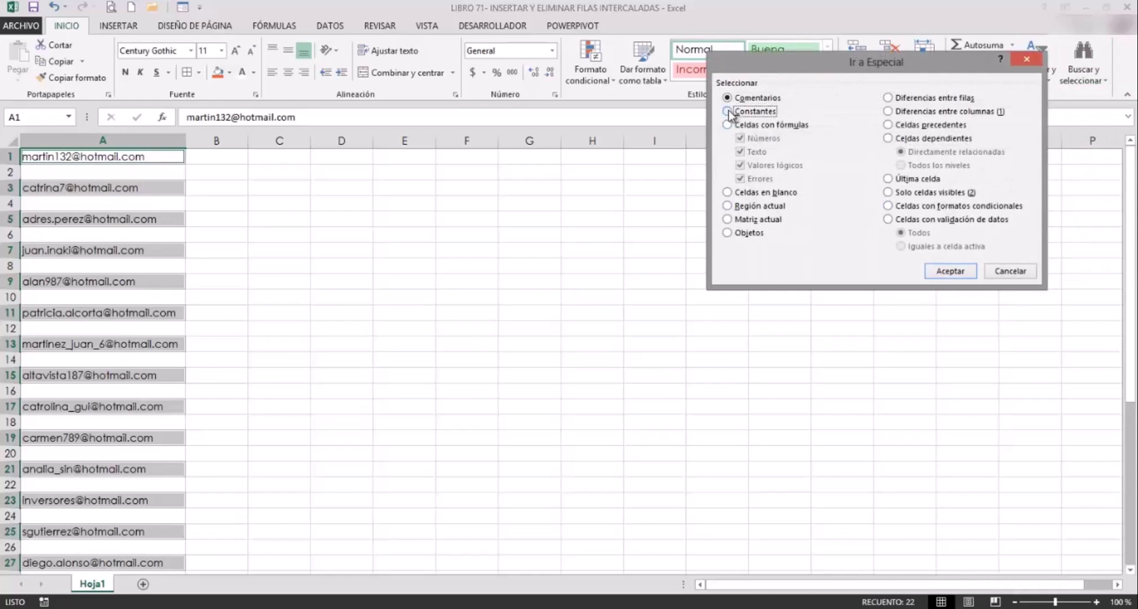
click(740, 139)
click(740, 152)
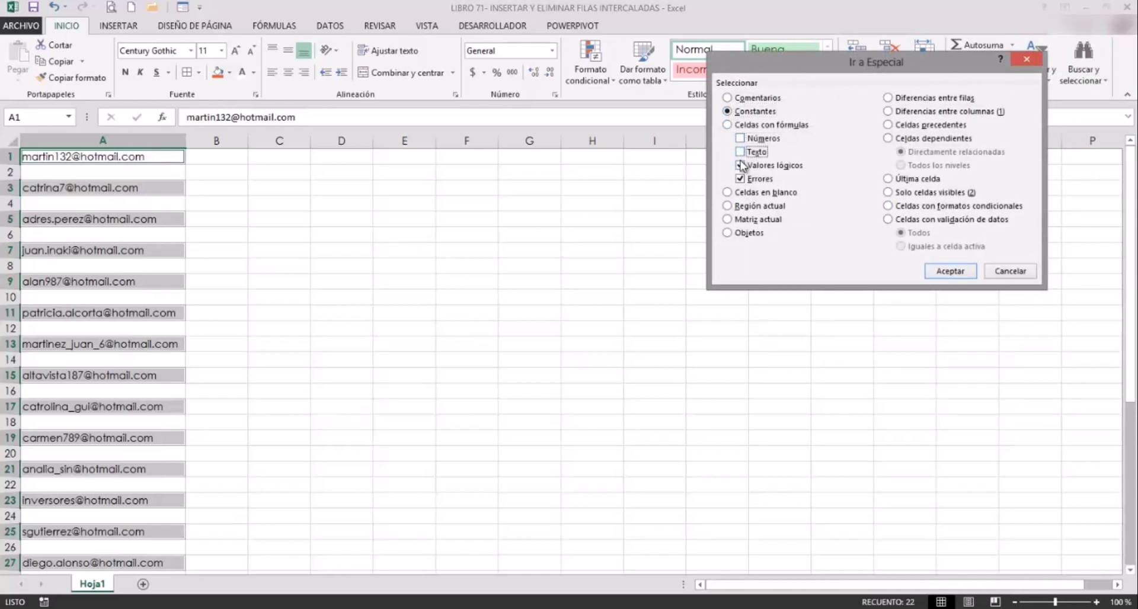
click(740, 165)
click(740, 179)
click(740, 139)
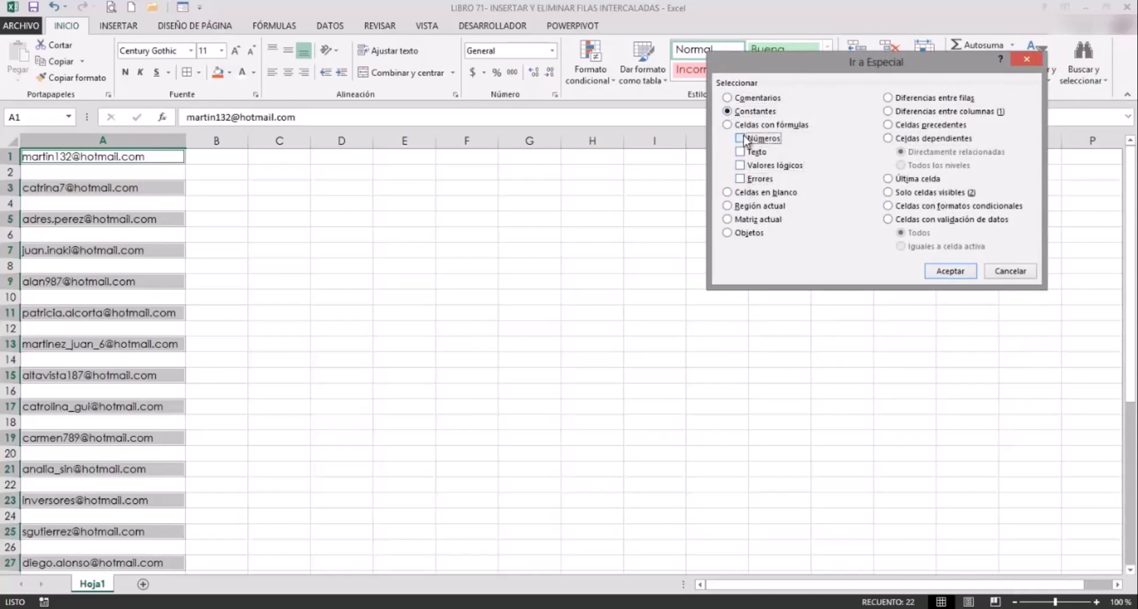
click(951, 271)
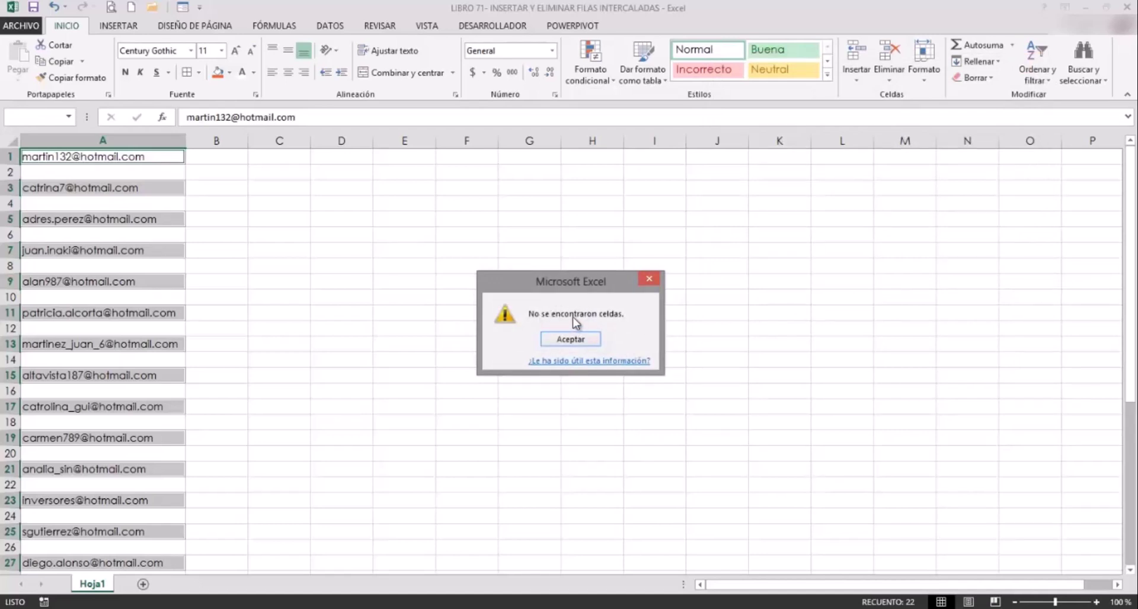
click(572, 338)
Select the blank cells in column A via Ir a Especial > Celdas en blanco
click(492, 310)
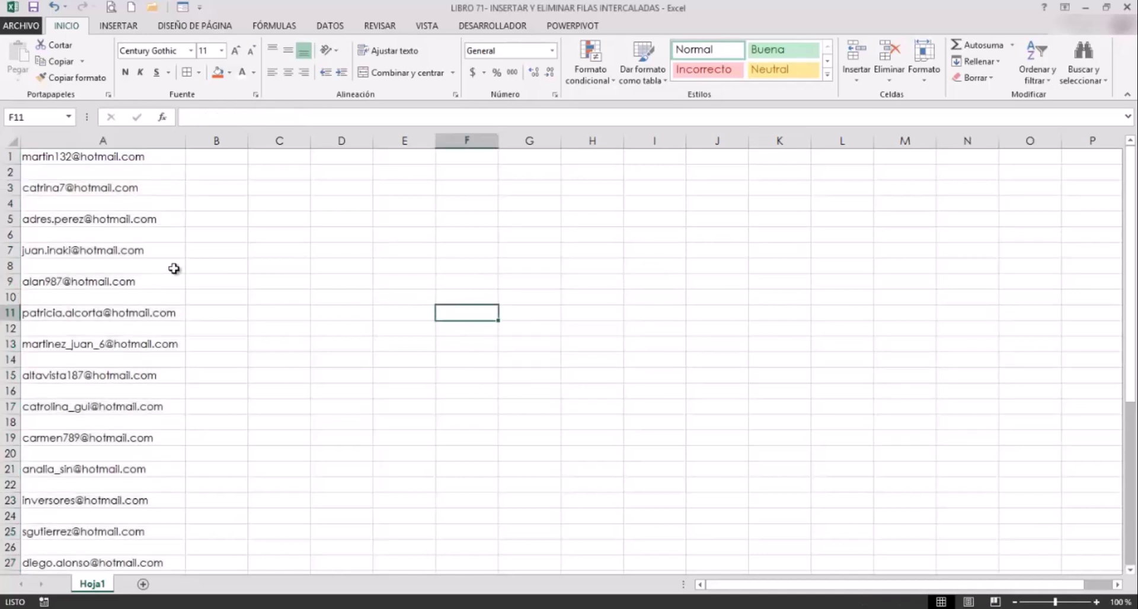
click(114, 143)
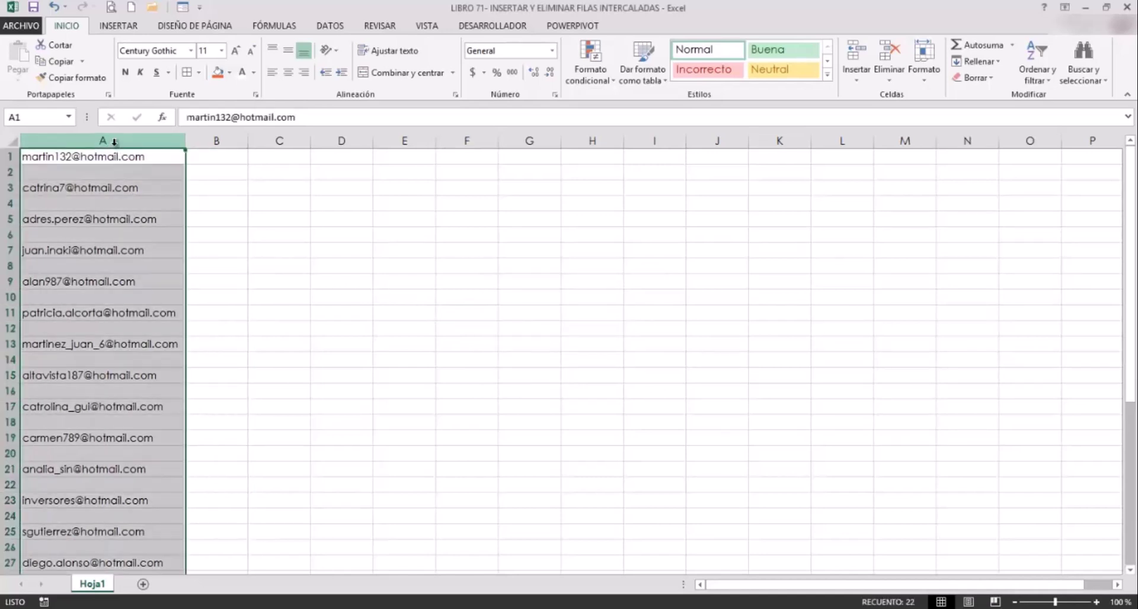
click(1089, 82)
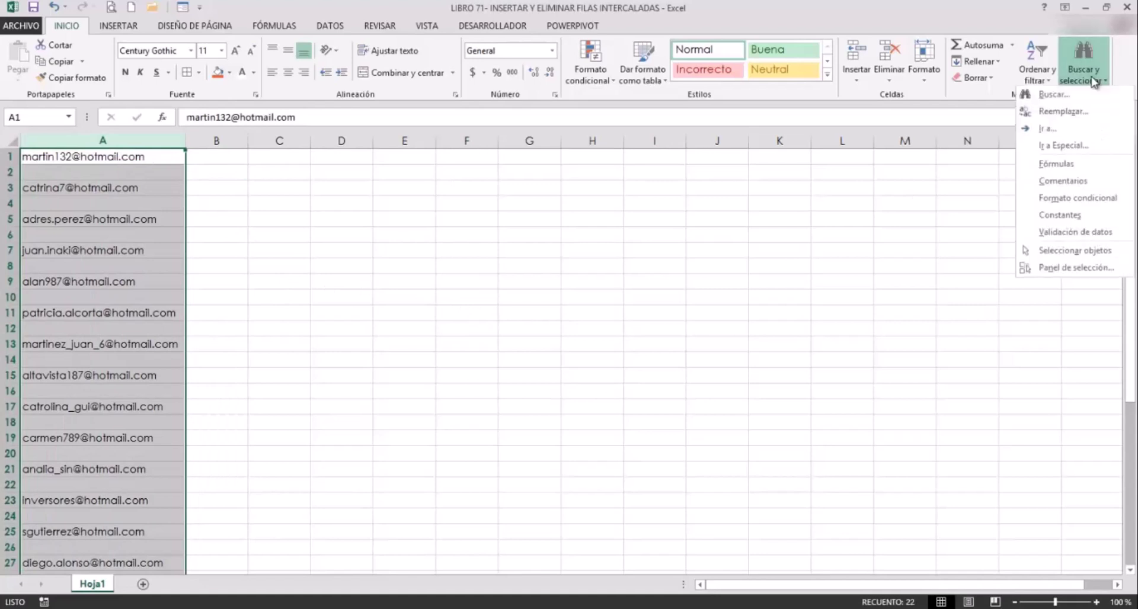
click(1063, 147)
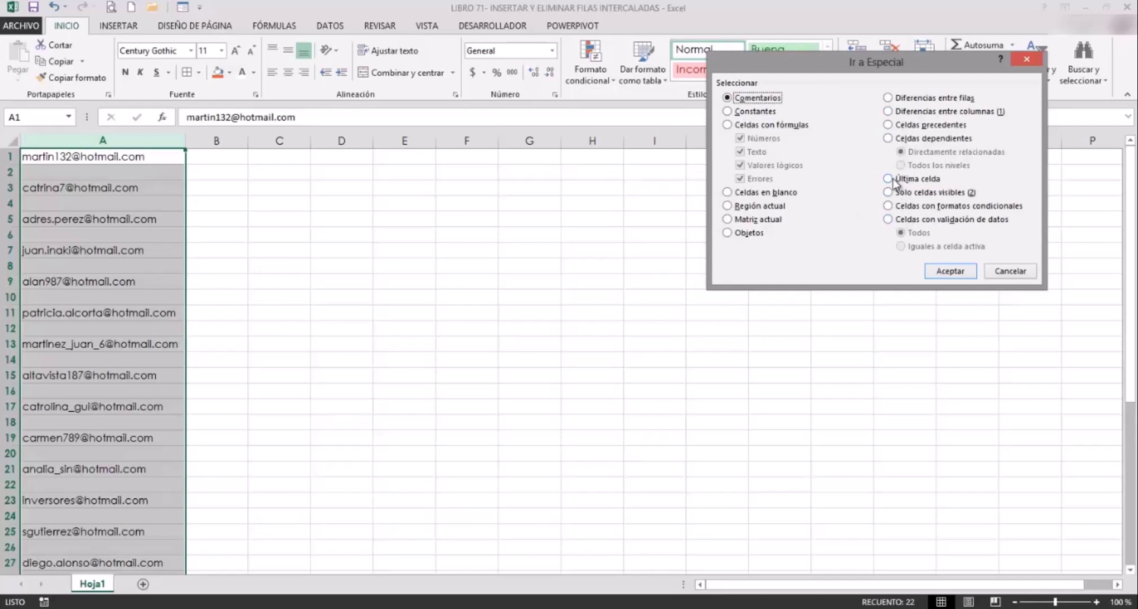
click(728, 193)
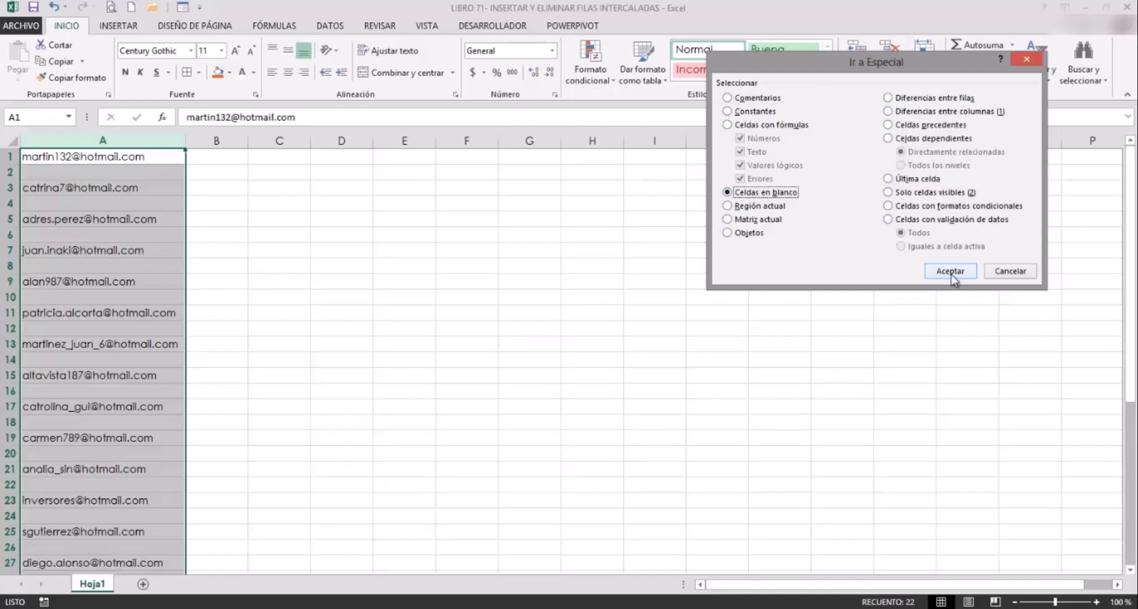
click(950, 270)
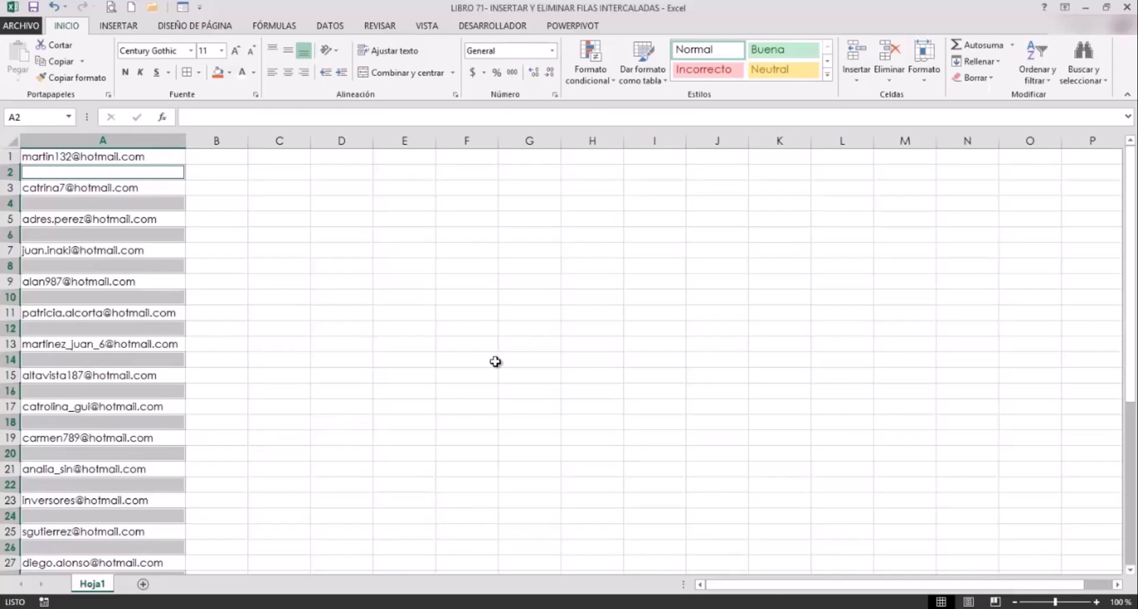
Delete the blank cells' sheet rows with Eliminar filas de hoja, then click B6 to deselect
click(891, 82)
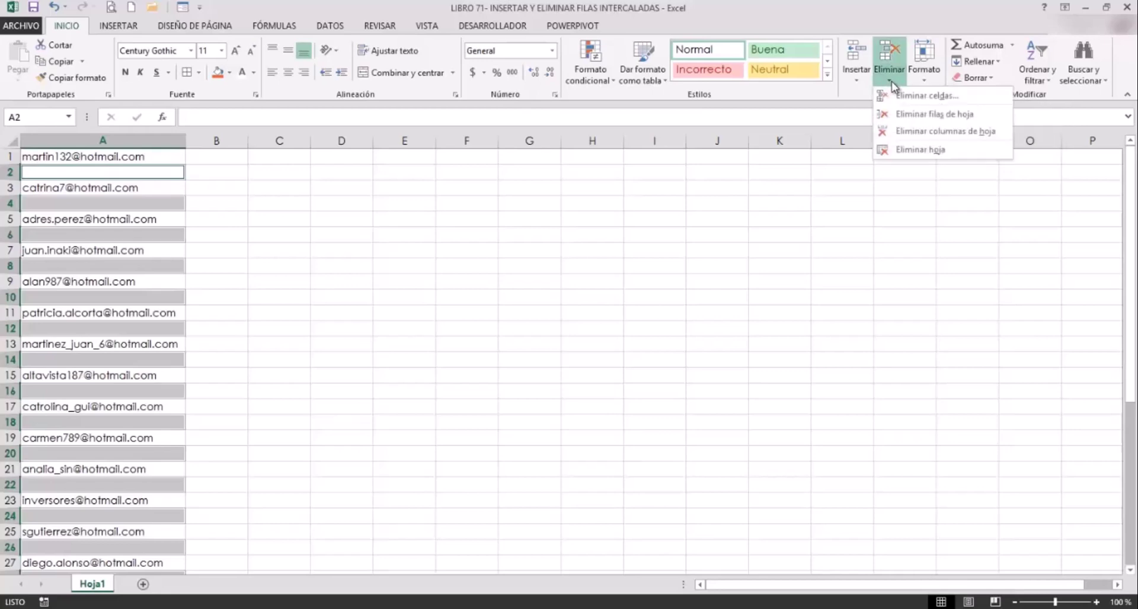
click(904, 117)
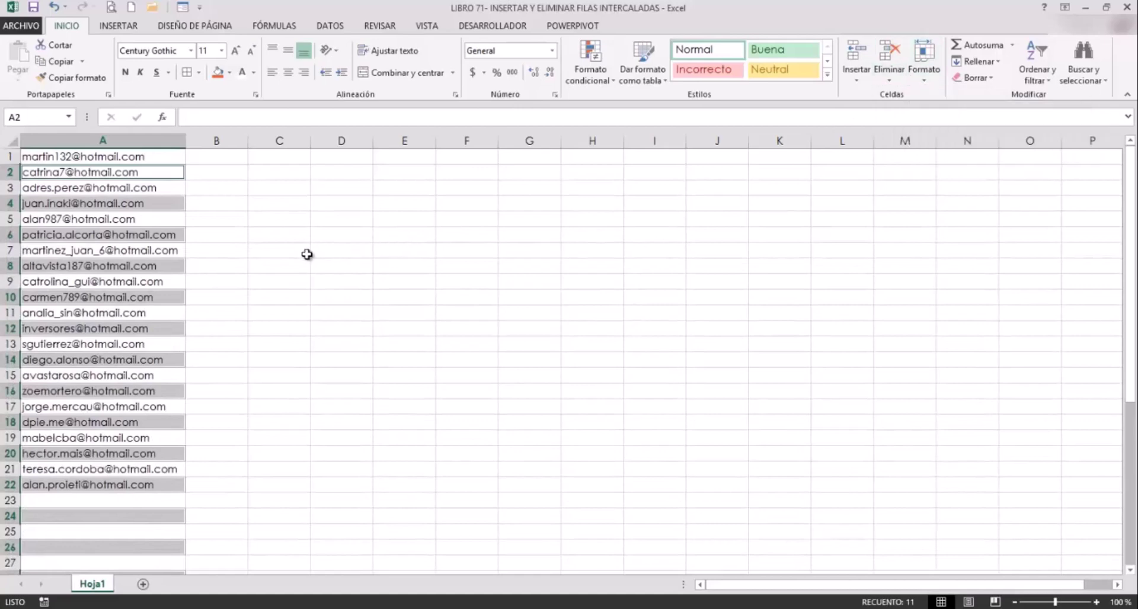
click(244, 236)
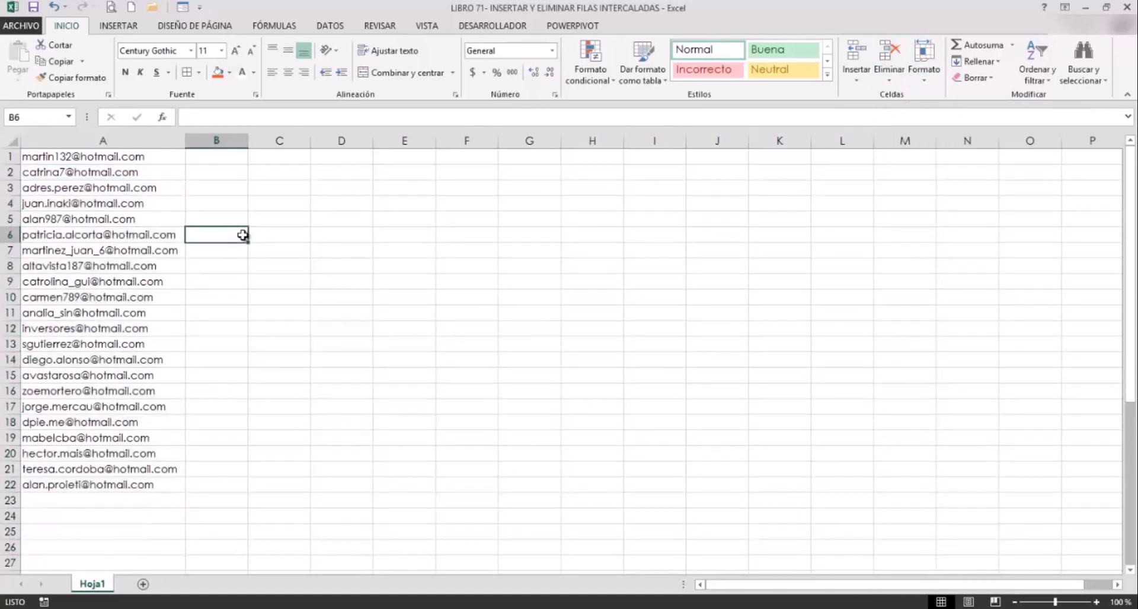